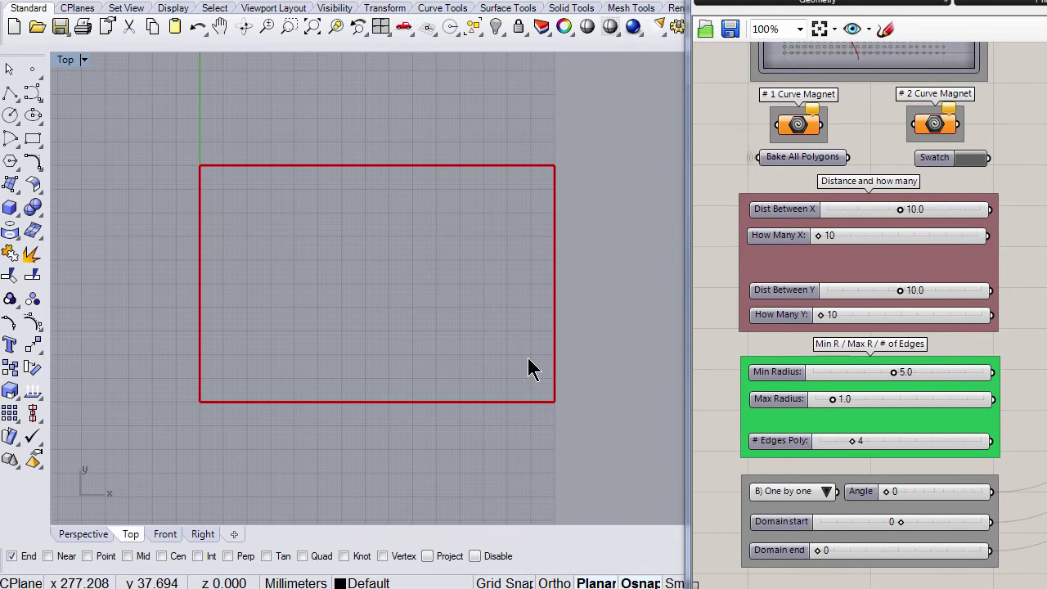
Draw two three-point control point curves, one across the rectangle's lower-left and one across its upper-right.
{"action": "left_click", "coordinate": [39, 96]}
{"action": "left_click", "coordinate": [75, 101]}
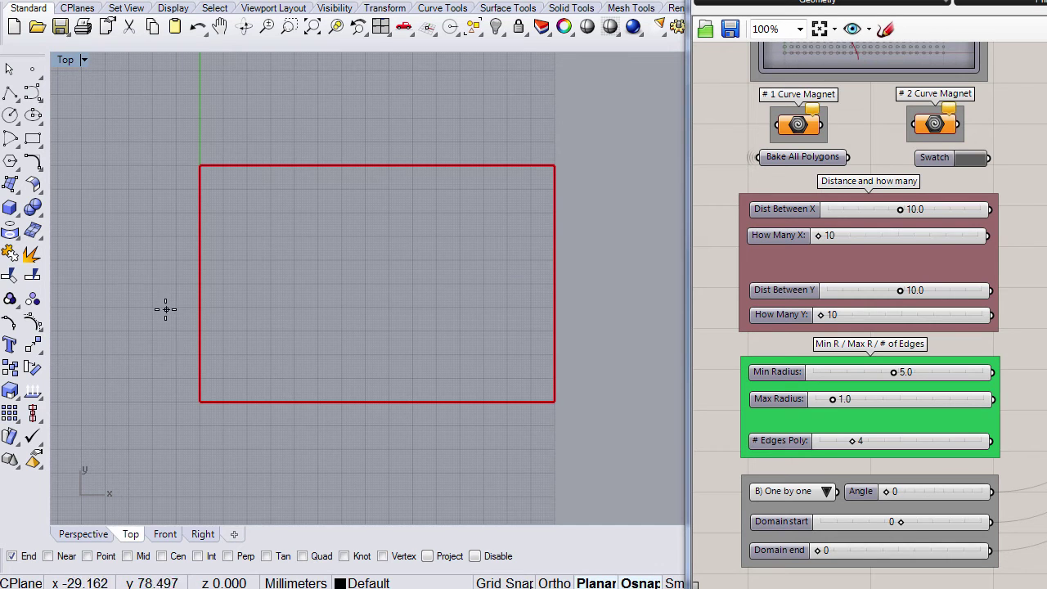
{"action": "left_click", "coordinate": [144, 293]}
{"action": "left_click", "coordinate": [295, 331]}
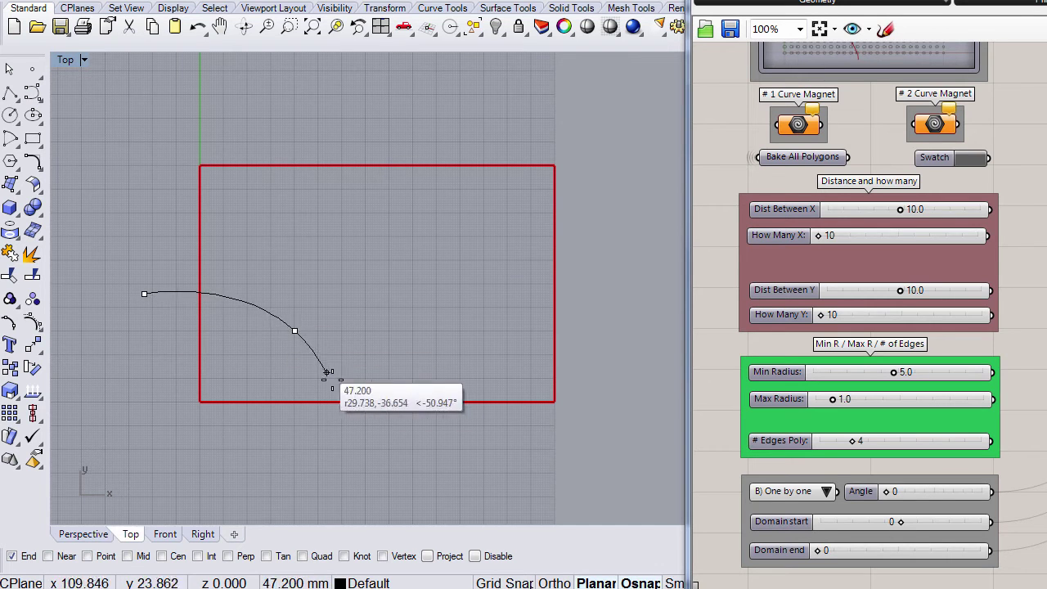
{"action": "left_click", "coordinate": [369, 466]}
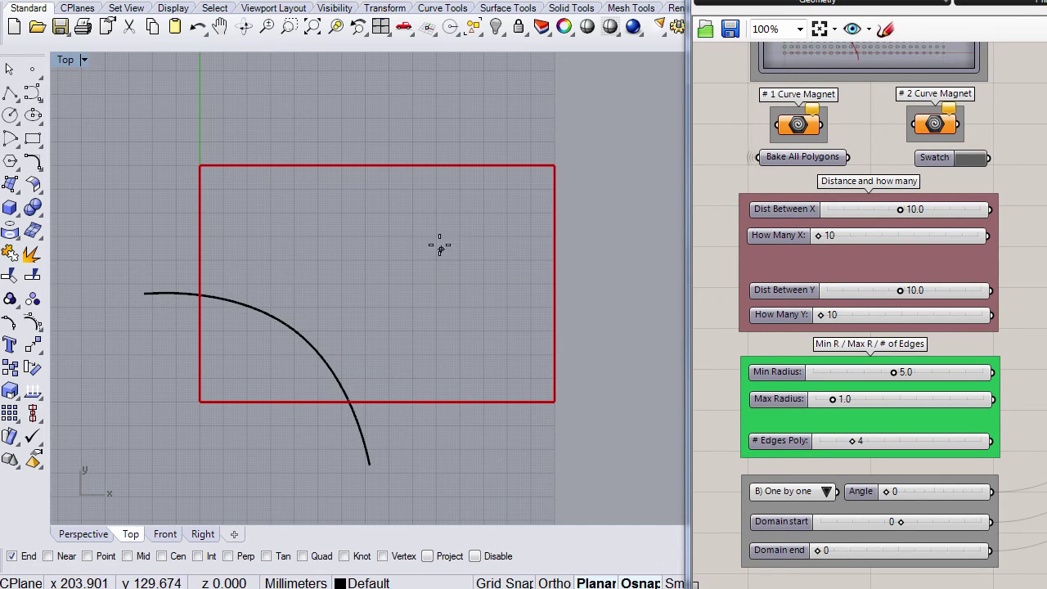
{"action": "left_click", "coordinate": [377, 131]}
{"action": "left_click", "coordinate": [417, 234]}
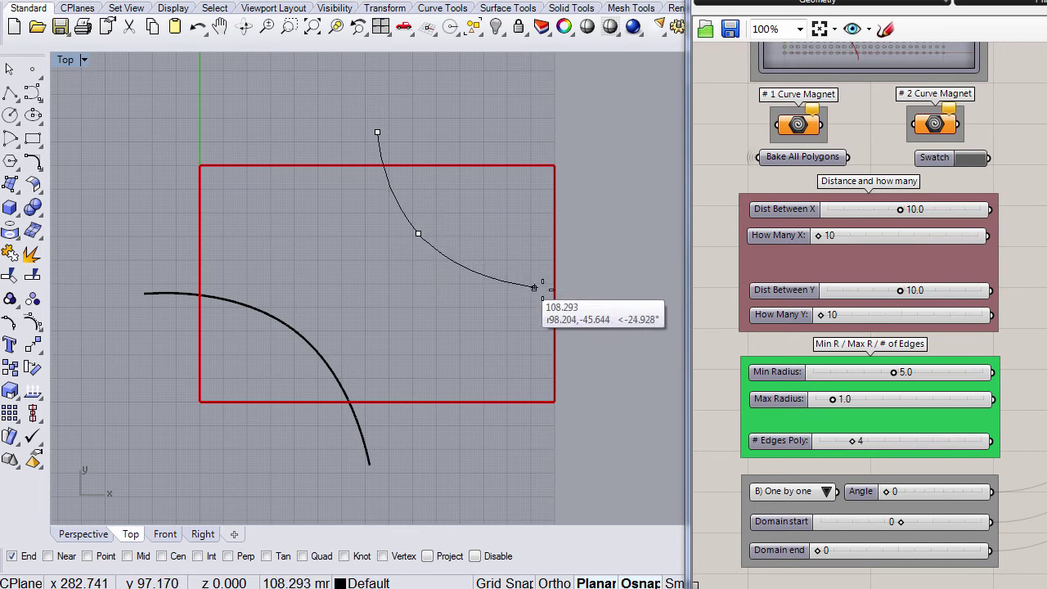
{"action": "left_click", "coordinate": [579, 301]}
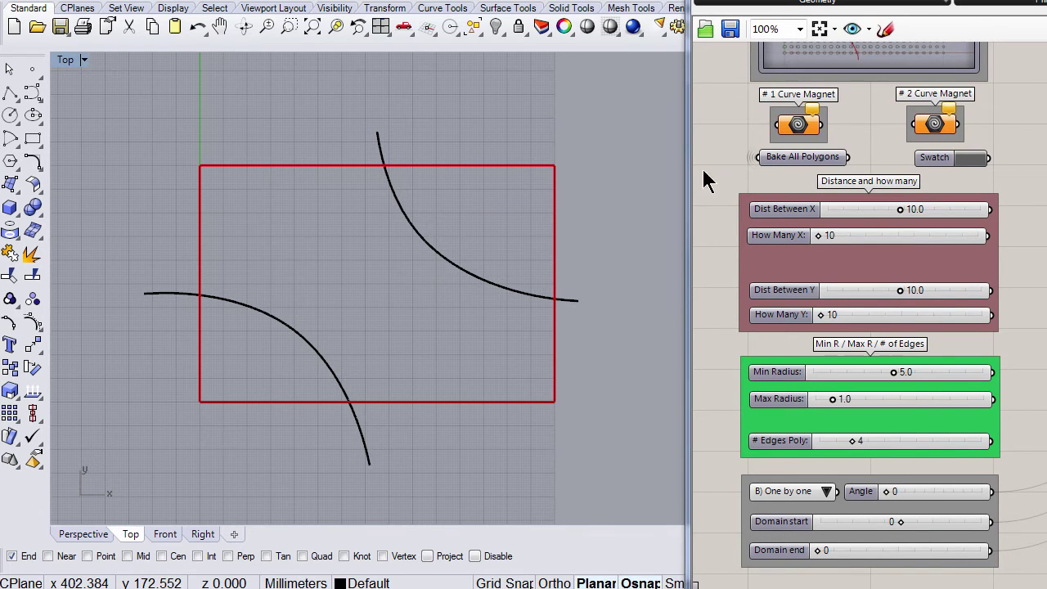
Assign the lower-left curve to Curve Magnet #1 and the upper curve to Curve Magnet #2.
{"action": "right_click", "coordinate": [790, 132]}
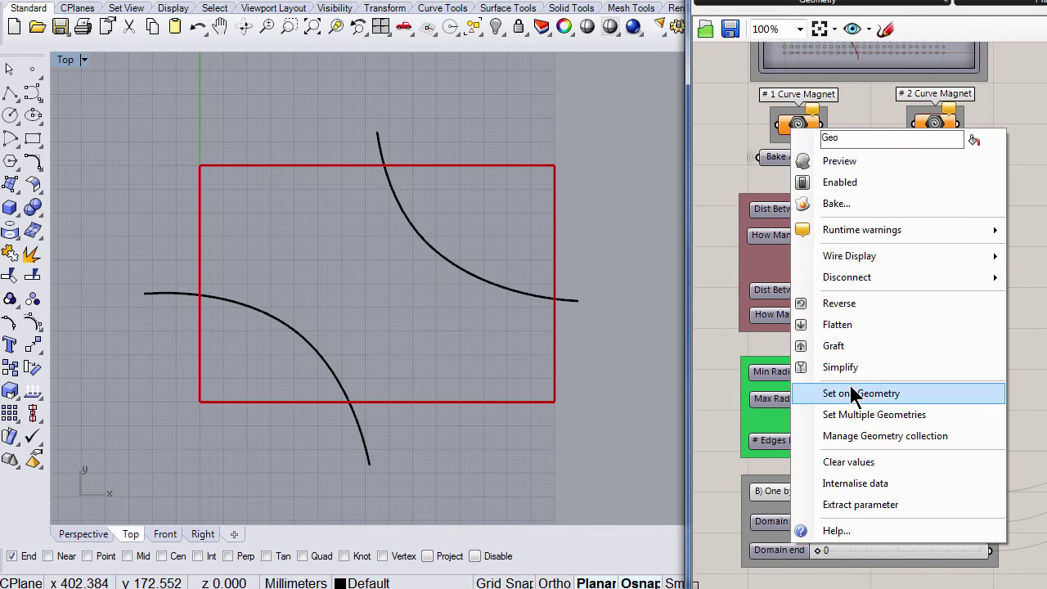
{"action": "left_click", "coordinate": [850, 394]}
{"action": "left_click", "coordinate": [169, 293]}
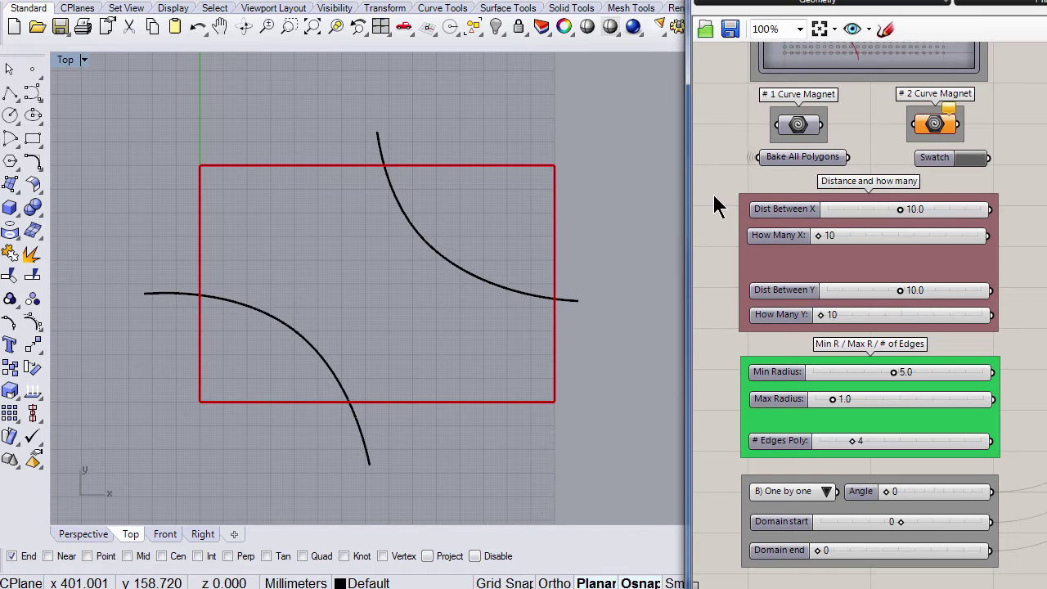
{"action": "right_click", "coordinate": [916, 122]}
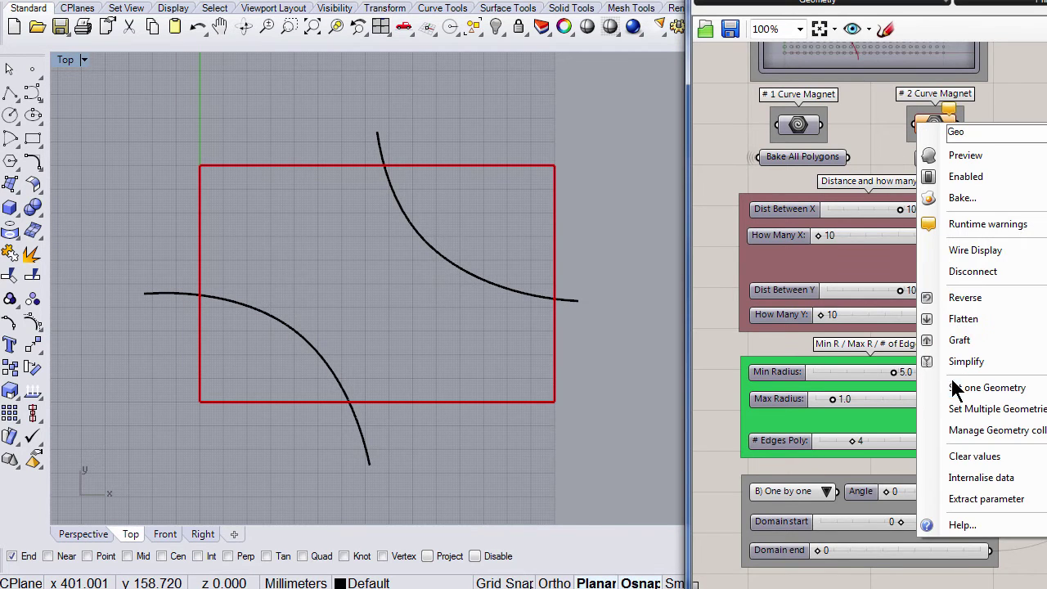
{"action": "left_click", "coordinate": [953, 386]}
{"action": "left_click", "coordinate": [378, 139]}
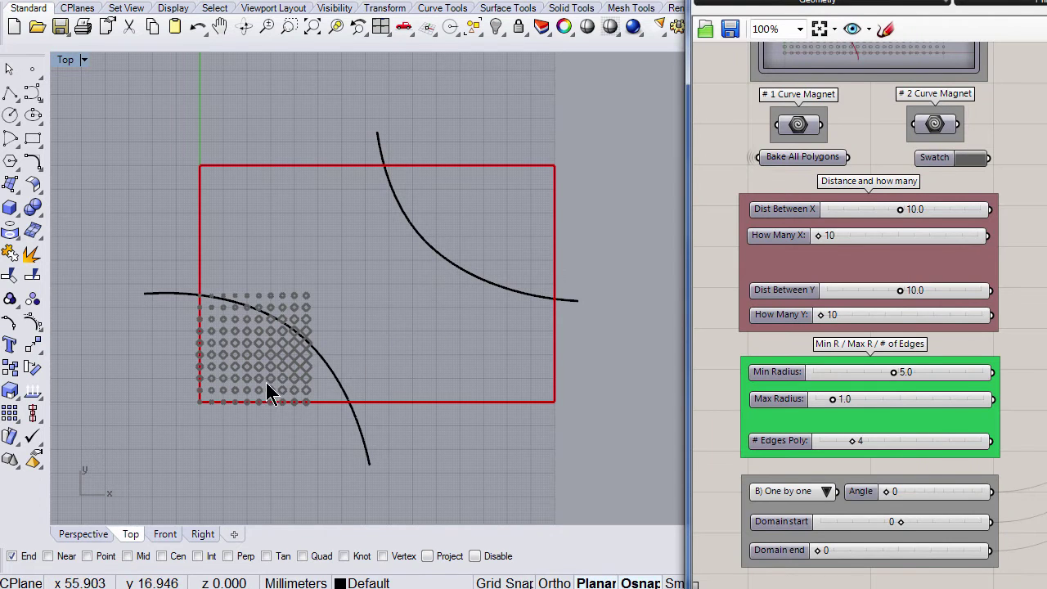
Centre the rectangle in the Top view and set How Many X to 31 and How Many Y to 20.
{"action": "scroll", "coordinate": [234, 366], "scroll_direction": "up", "scroll_amount": 4}
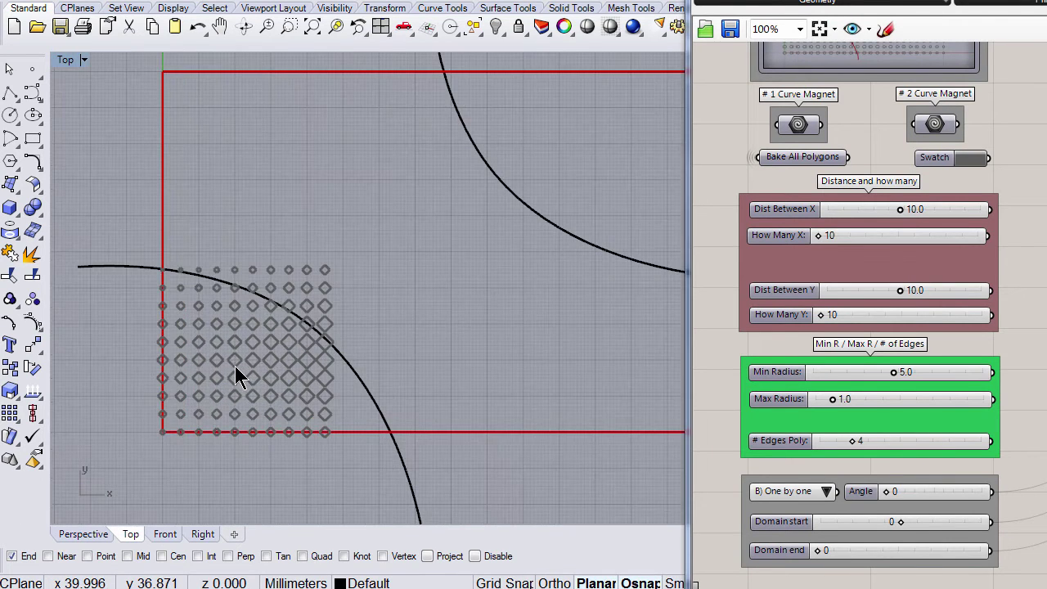
{"action": "right_click_drag", "start_coordinate": [254, 350], "coordinate": [197, 364]}
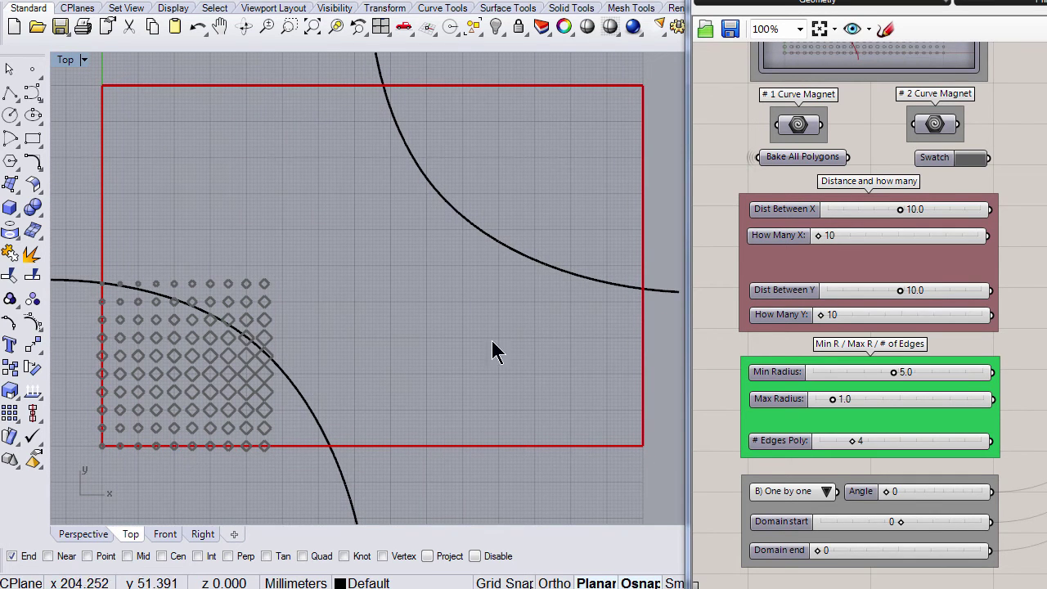
{"action": "left_click_drag", "start_coordinate": [819, 237], "coordinate": [835, 237]}
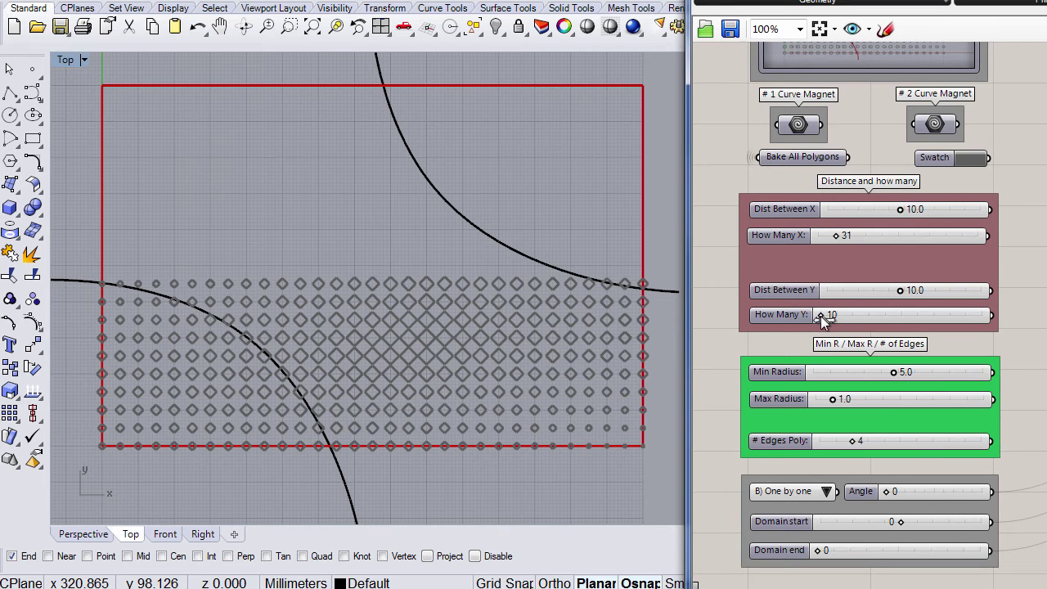
{"action": "left_click_drag", "start_coordinate": [820, 316], "coordinate": [829, 317]}
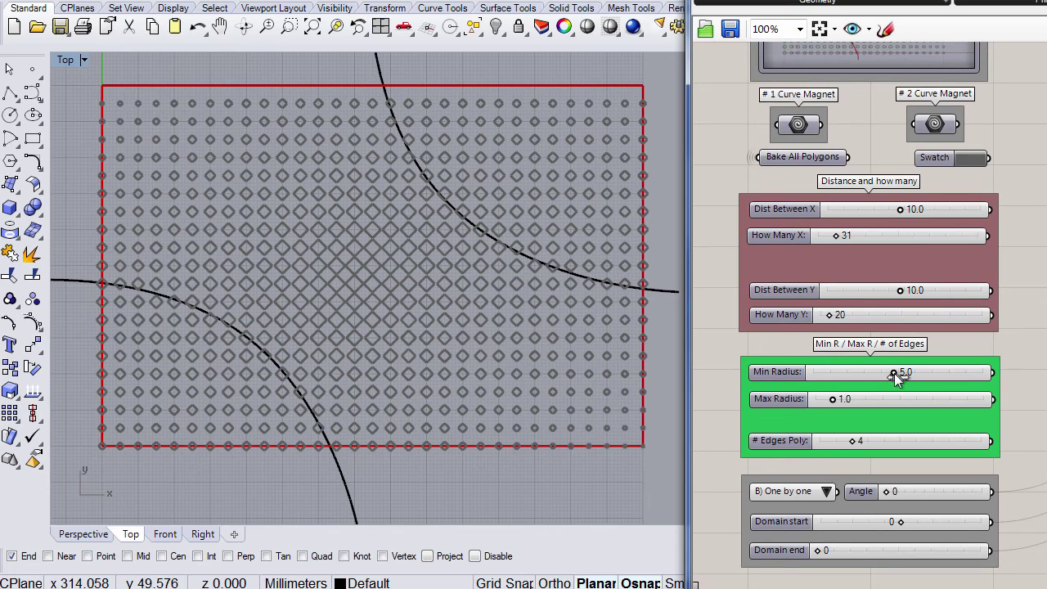
Move the lower-left curve toward the rectangle's corner and set Min Radius 4.9, Max Radius 0.0.
{"action": "mouse_move", "coordinate": [894, 373]}
{"action": "left_mouse_down"}
{"action": "mouse_move", "coordinate": [845, 386]}
{"action": "mouse_move", "coordinate": [908, 391]}
{"action": "mouse_move", "coordinate": [852, 391]}
{"action": "mouse_move", "coordinate": [868, 403]}
{"action": "mouse_move", "coordinate": [904, 399]}
{"action": "left_mouse_up"}
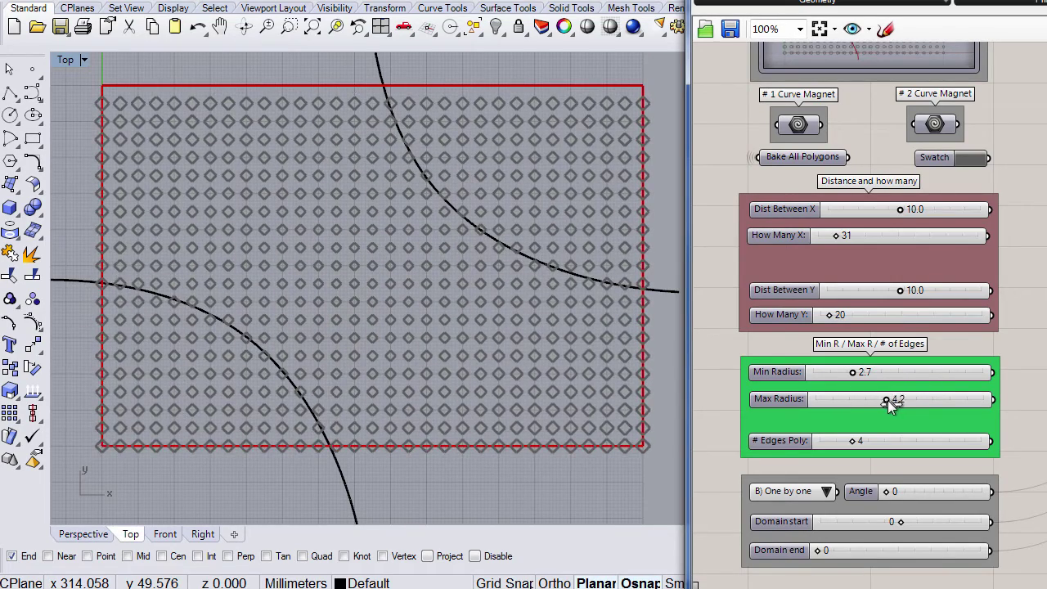
{"action": "left_click_drag", "start_coordinate": [852, 373], "coordinate": [824, 378]}
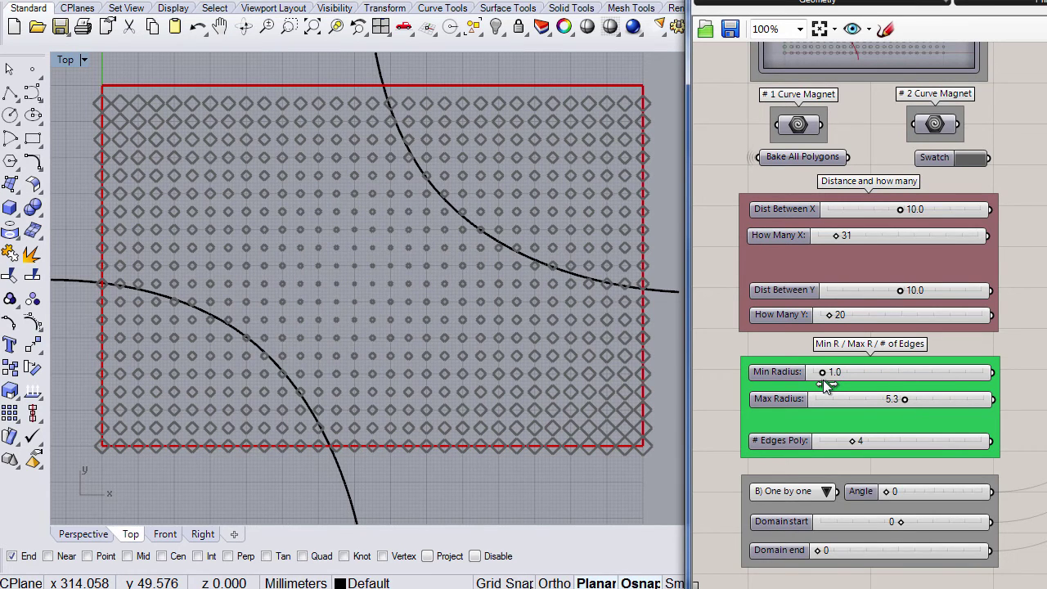
{"action": "left_click", "coordinate": [261, 341]}
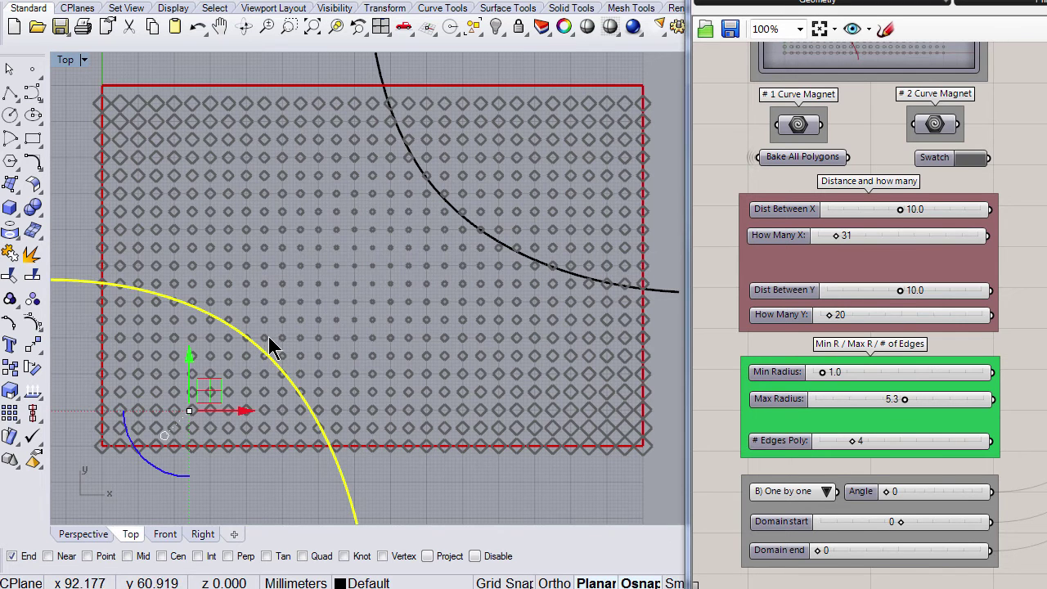
{"action": "mouse_move", "coordinate": [212, 388]}
{"action": "left_mouse_down"}
{"action": "mouse_move", "coordinate": [149, 421]}
{"action": "mouse_move", "coordinate": [221, 378]}
{"action": "mouse_move", "coordinate": [171, 414]}
{"action": "left_mouse_up"}
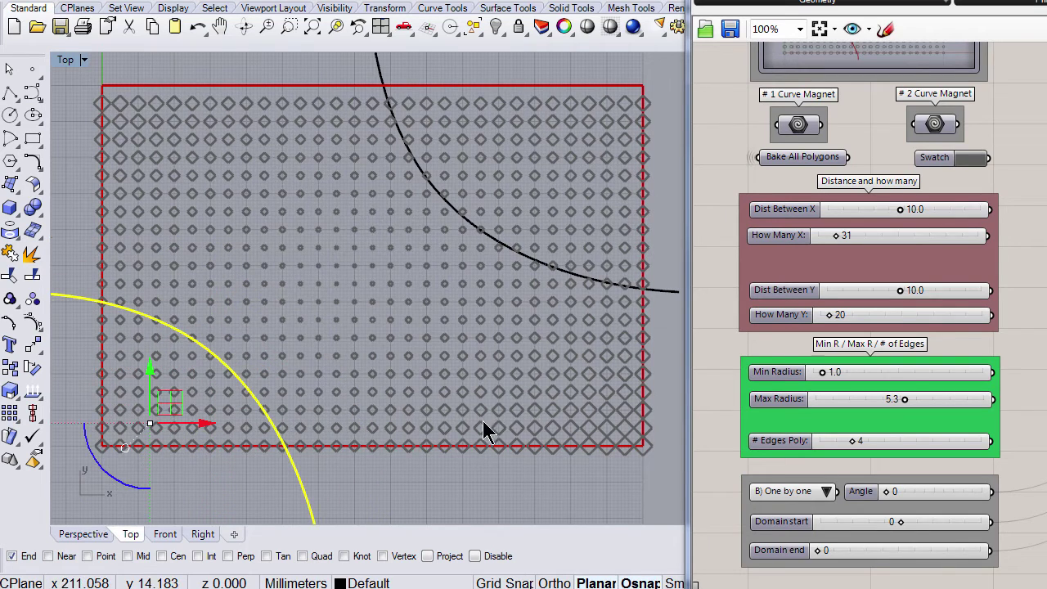
{"action": "mouse_move", "coordinate": [823, 373]}
{"action": "left_mouse_down"}
{"action": "mouse_move", "coordinate": [896, 376]}
{"action": "mouse_move", "coordinate": [868, 401]}
{"action": "mouse_move", "coordinate": [804, 401]}
{"action": "left_mouse_up"}
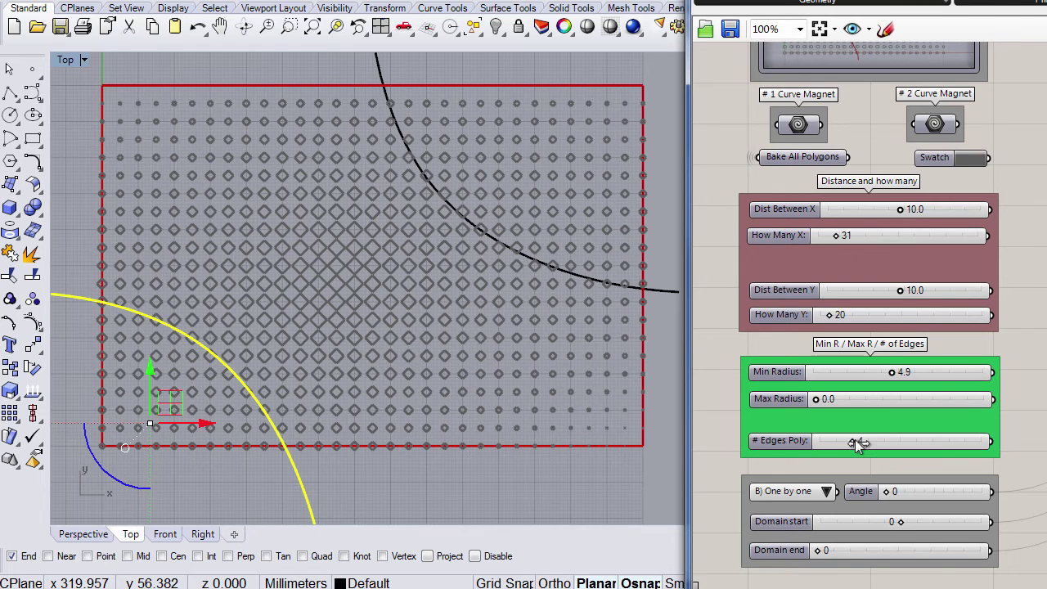
Change # Edges Poly from triangles to hexagons and drag the Angle slider toward 25.
{"action": "left_click_drag", "start_coordinate": [855, 444], "coordinate": [828, 445]}
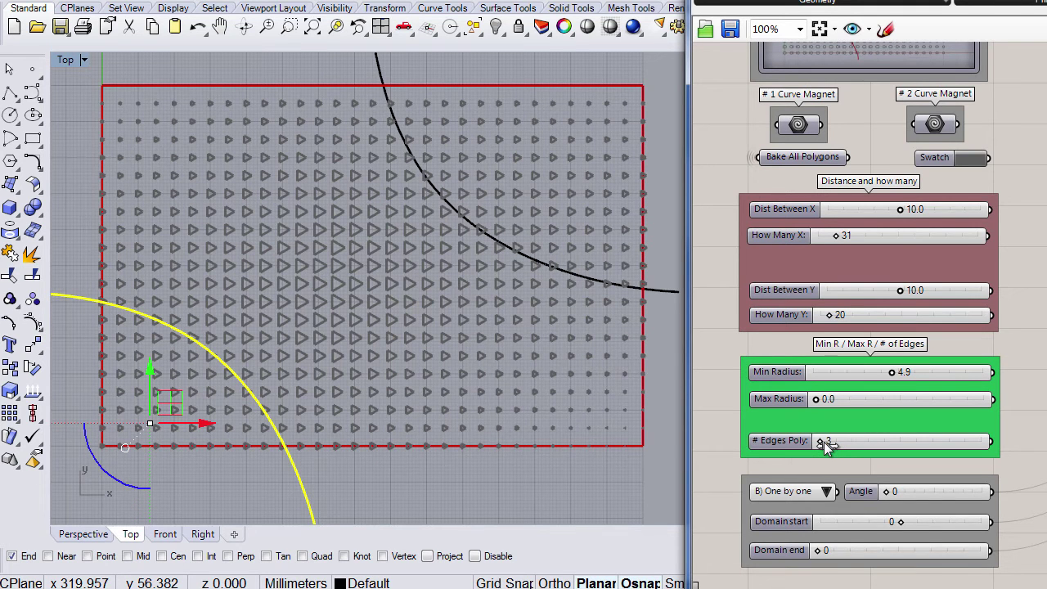
{"action": "left_click_drag", "start_coordinate": [840, 443], "coordinate": [914, 443]}
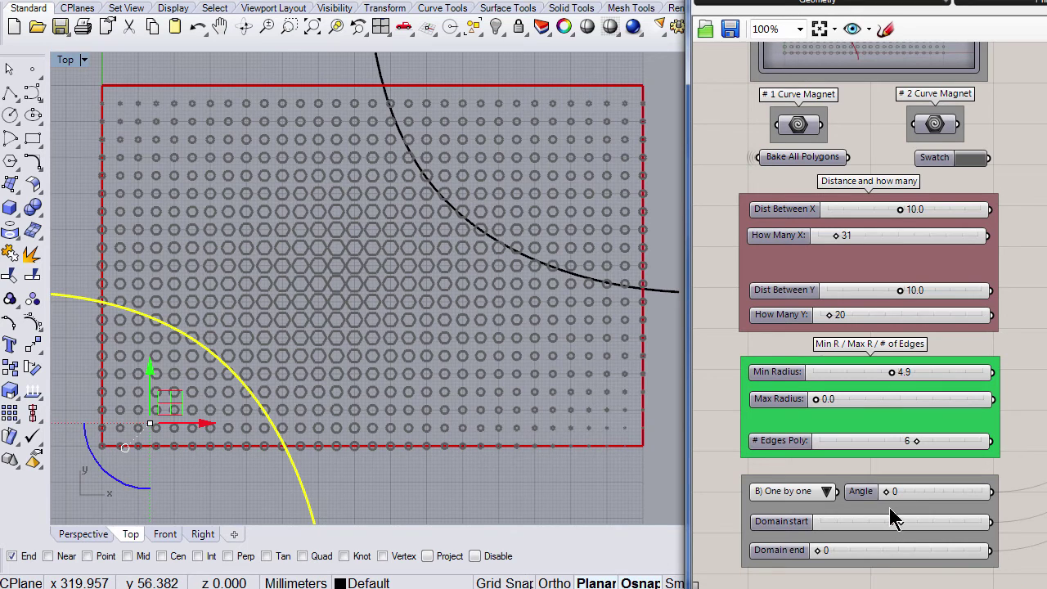
{"action": "left_click_drag", "start_coordinate": [886, 492], "coordinate": [909, 494]}
Choose A) Rotate All, set # Edges Poly to 4 and Angle to 67, then zoom in on the grid.
{"action": "left_click", "coordinate": [826, 492]}
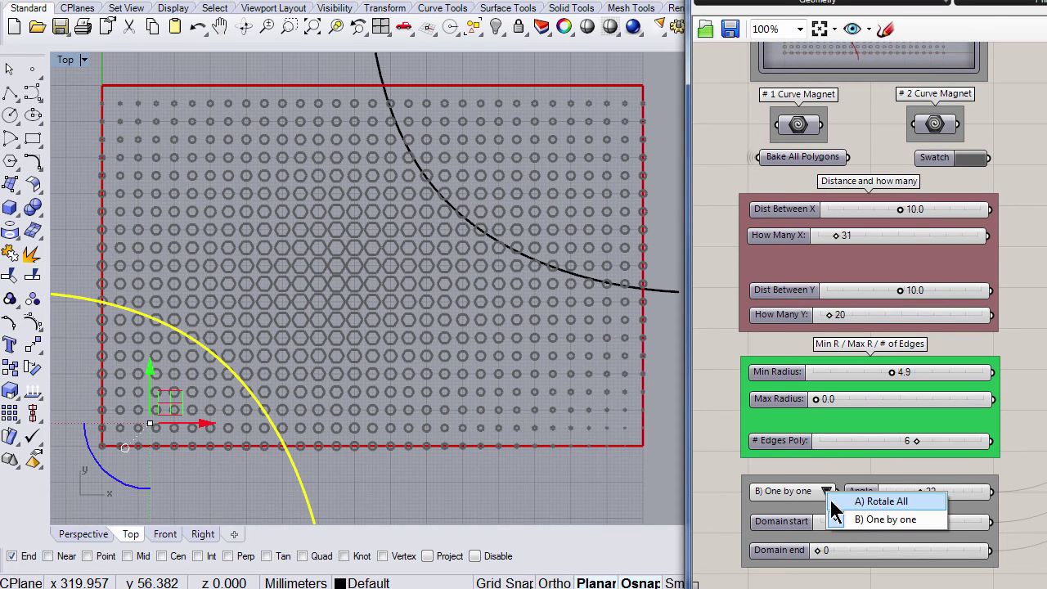
{"action": "left_click", "coordinate": [831, 500]}
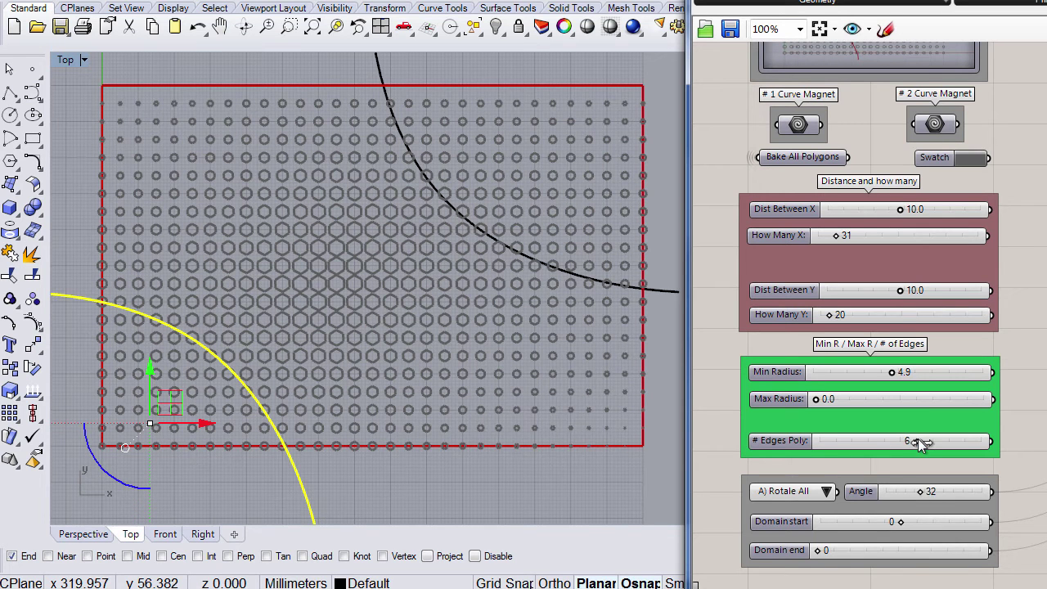
{"action": "left_click_drag", "start_coordinate": [898, 445], "coordinate": [863, 453]}
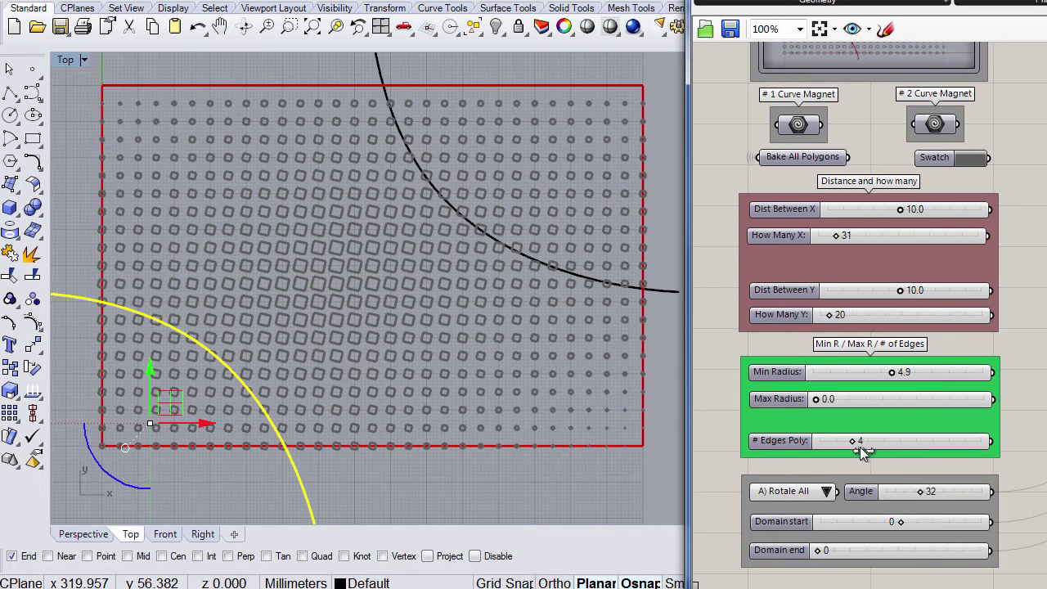
{"action": "mouse_move", "coordinate": [918, 494]}
{"action": "left_mouse_down"}
{"action": "mouse_move", "coordinate": [859, 496]}
{"action": "mouse_move", "coordinate": [957, 498]}
{"action": "left_mouse_up"}
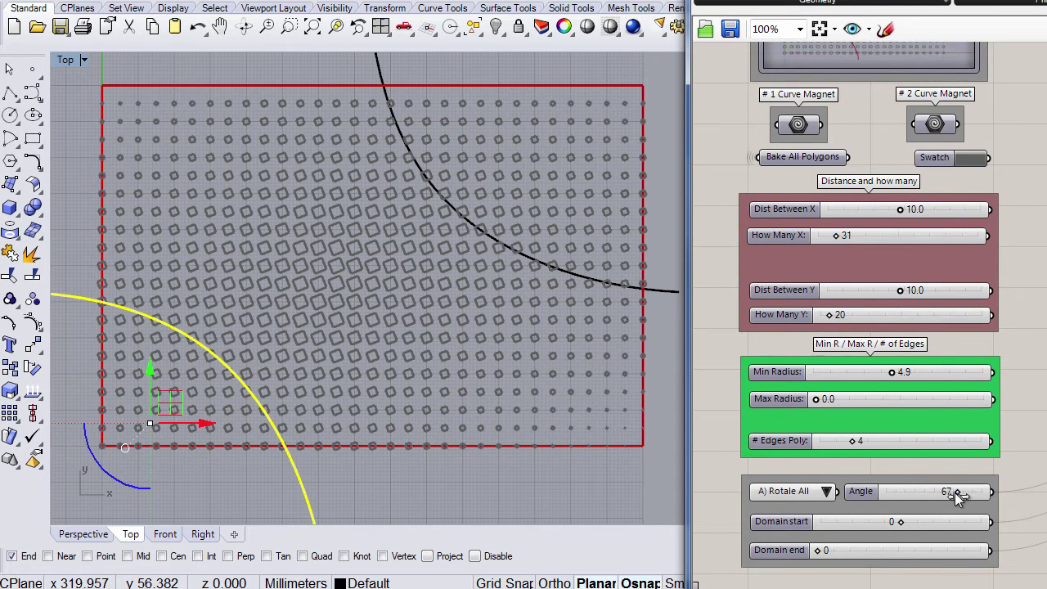
{"action": "left_click", "coordinate": [584, 482]}
{"action": "right_click_drag", "start_coordinate": [371, 345], "coordinate": [368, 353]}
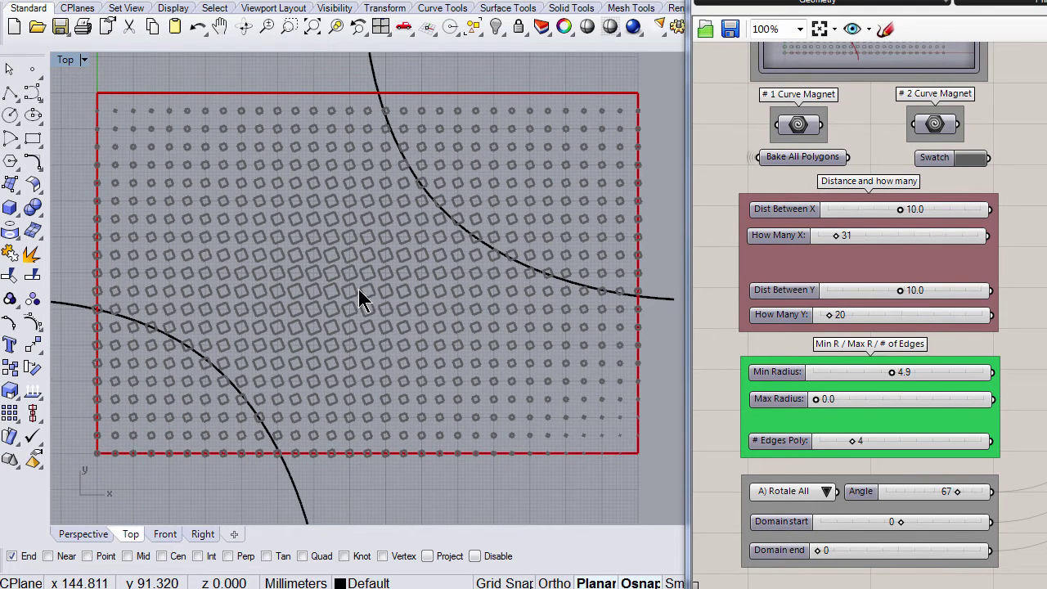
{"action": "scroll", "coordinate": [359, 290], "scroll_direction": "up", "scroll_amount": 1}
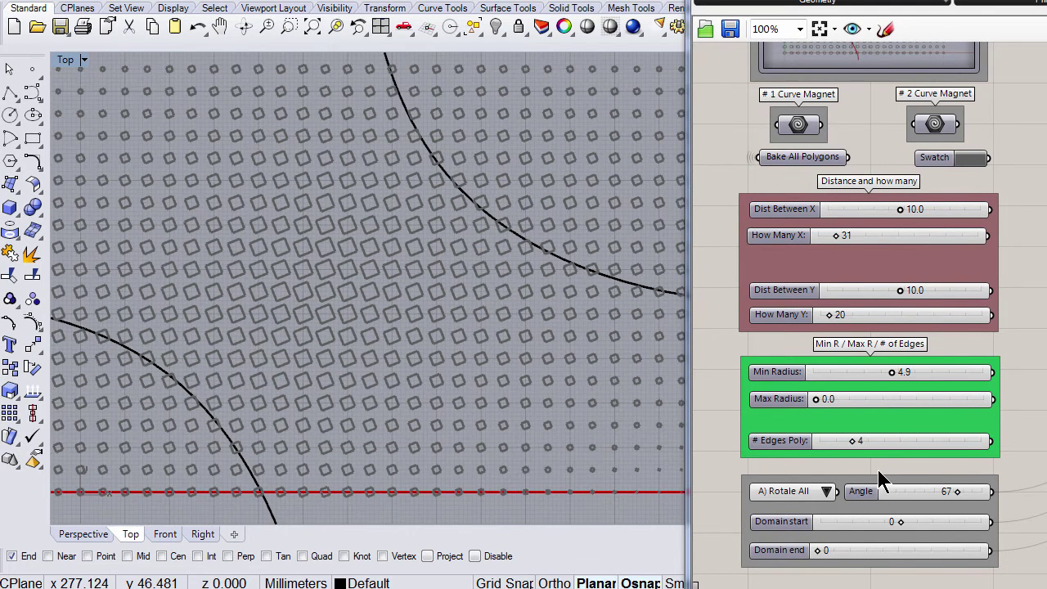
Switch rotation mode to B) One by one with the Domain end at 90, recentring the grid.
{"action": "left_click", "coordinate": [826, 491]}
{"action": "left_click", "coordinate": [835, 520]}
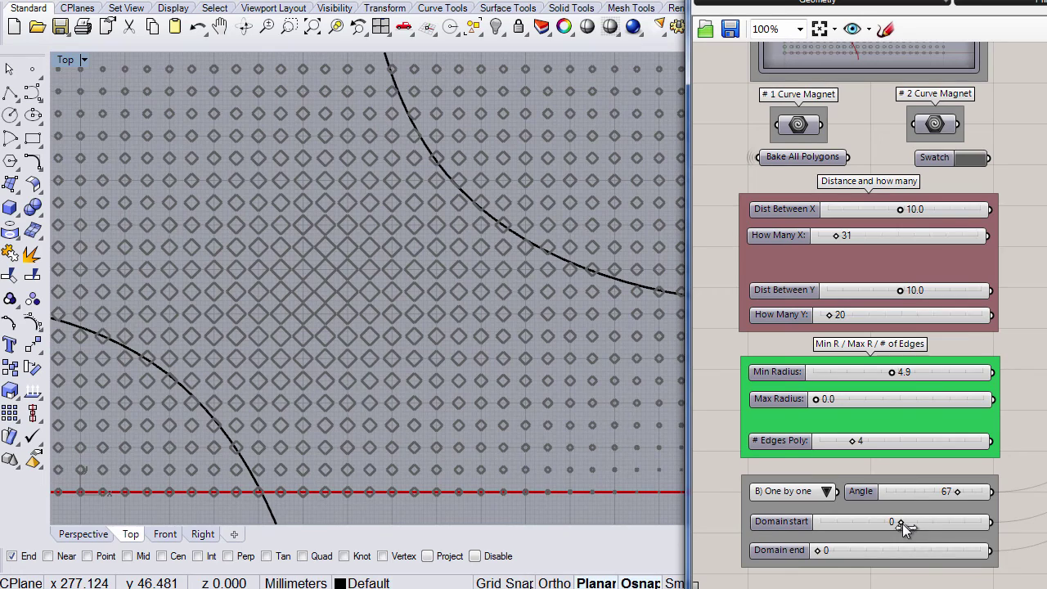
{"action": "left_click_drag", "start_coordinate": [821, 550], "coordinate": [998, 558]}
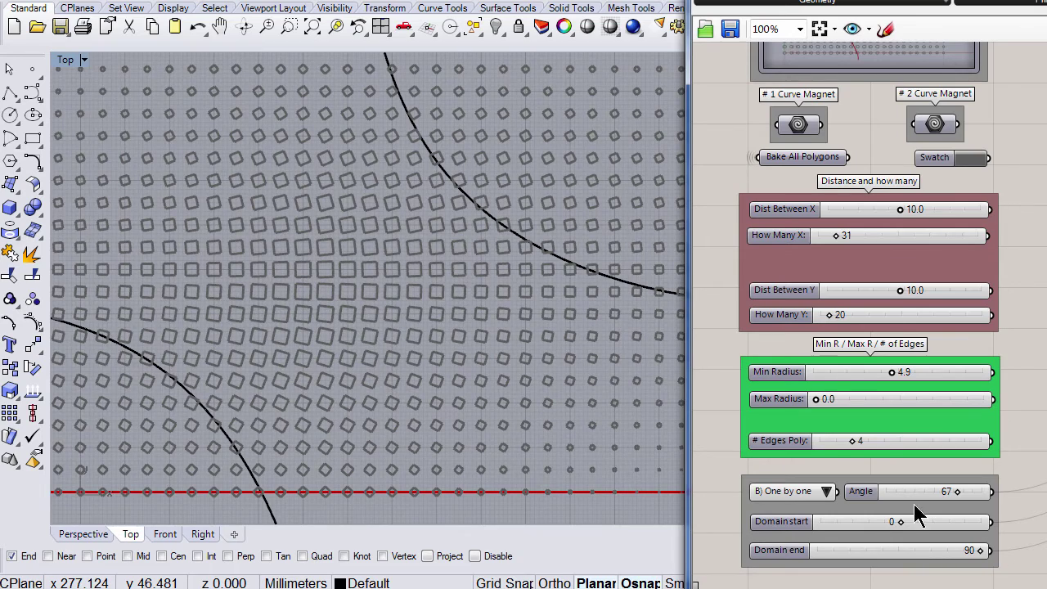
{"action": "scroll", "coordinate": [491, 303], "scroll_direction": "down", "scroll_amount": 3}
{"action": "scroll", "coordinate": [495, 299], "scroll_direction": "down", "scroll_amount": 2}
{"action": "right_click_drag", "start_coordinate": [498, 304], "coordinate": [435, 317]}
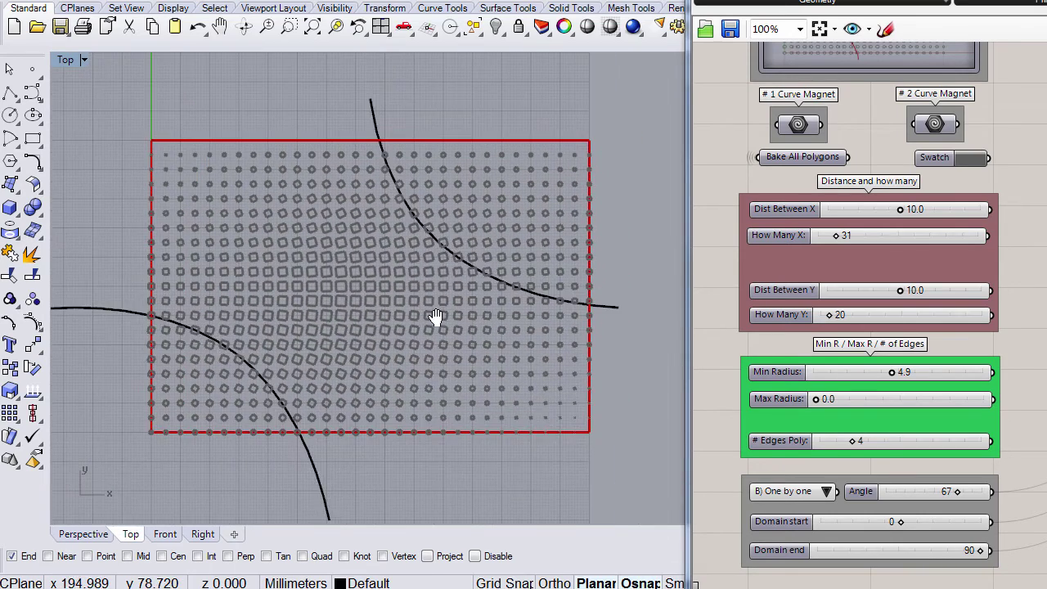
{"action": "scroll", "coordinate": [389, 289], "scroll_direction": "up", "scroll_amount": 2}
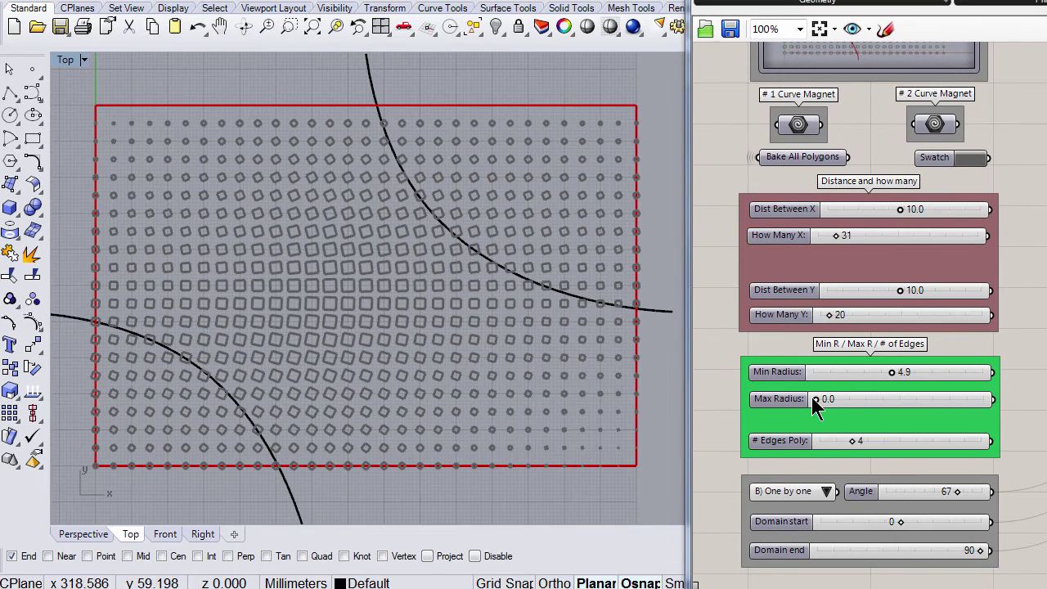
Set Max Radius to 1.8 and Min Radius to 5.4.
{"action": "left_click_drag", "start_coordinate": [826, 403], "coordinate": [841, 404]}
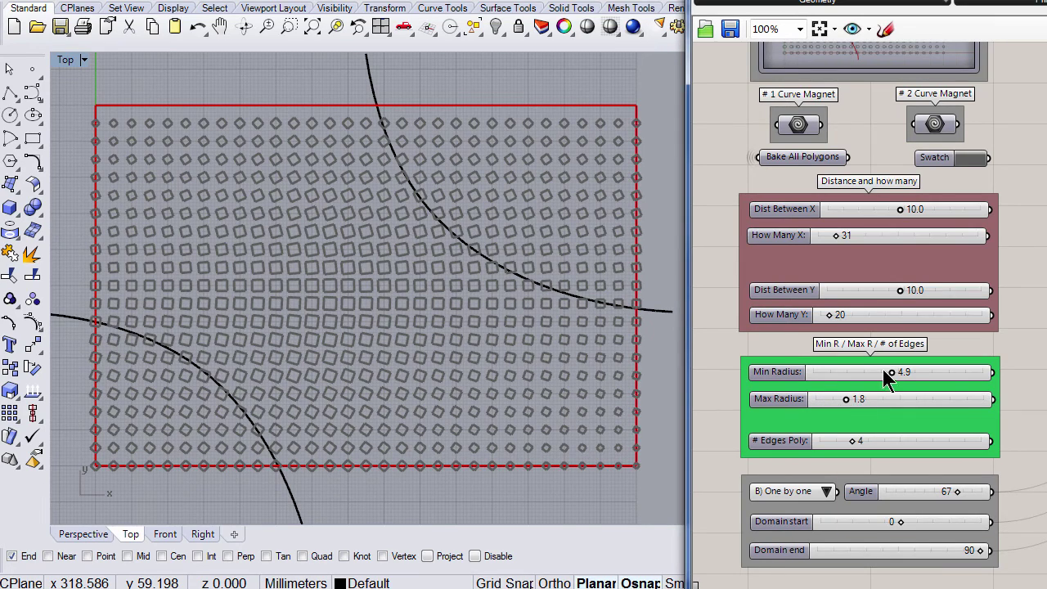
{"action": "left_click_drag", "start_coordinate": [894, 374], "coordinate": [902, 375]}
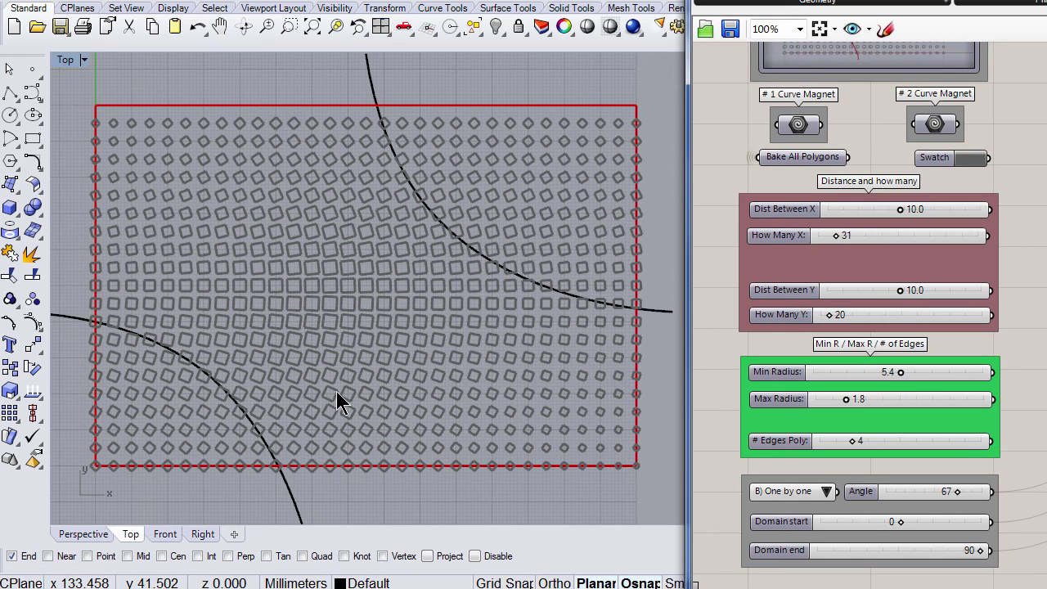
{"action": "right_click_drag", "start_coordinate": [344, 395], "coordinate": [341, 389]}
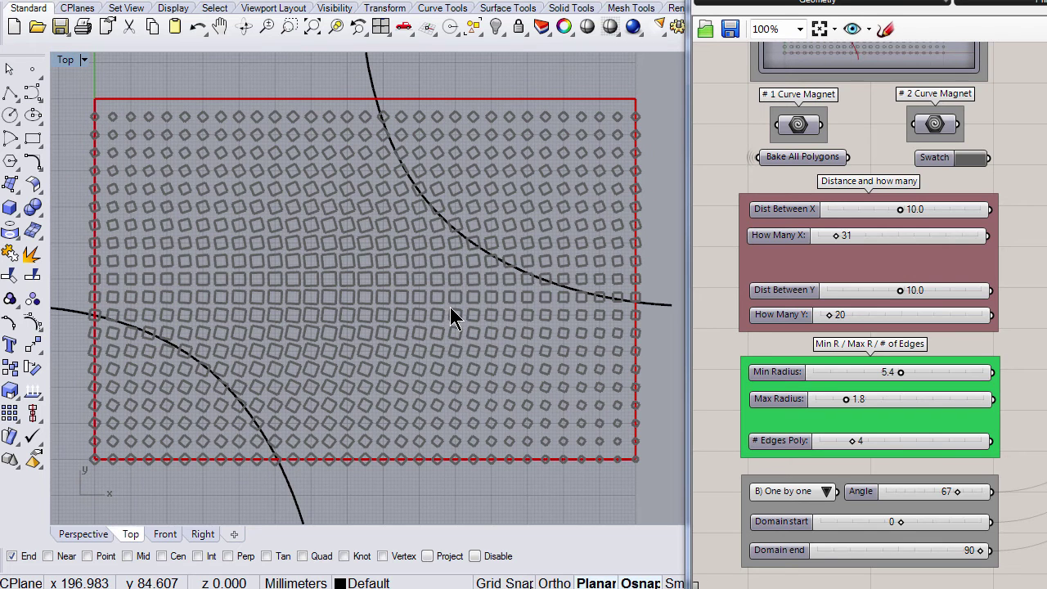
Bake all polygons onto Layer 05 as a group.
{"action": "right_click", "coordinate": [789, 164]}
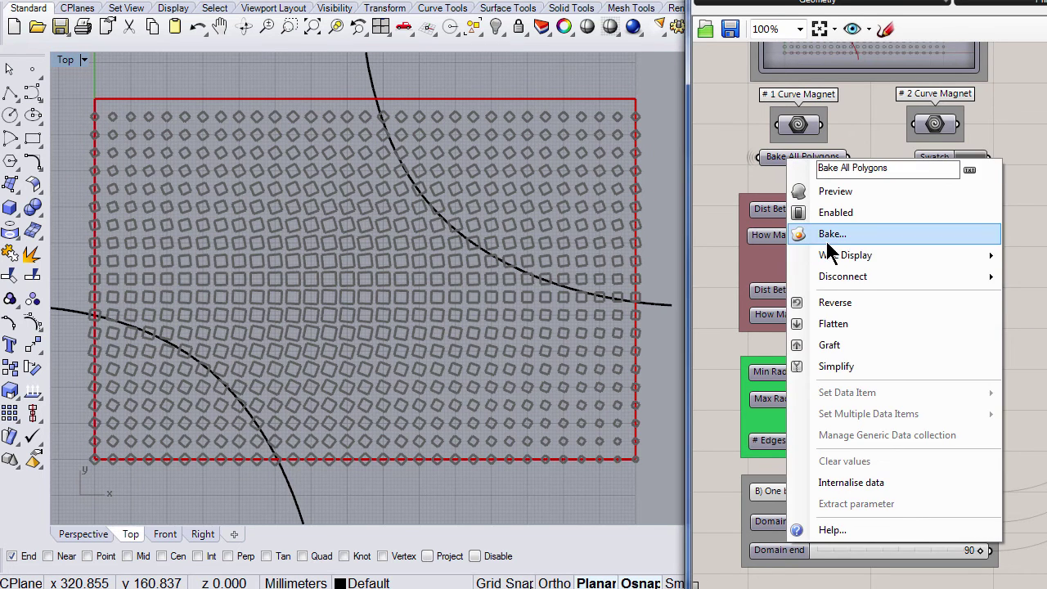
{"action": "left_click", "coordinate": [822, 240]}
{"action": "left_click", "coordinate": [806, 185]}
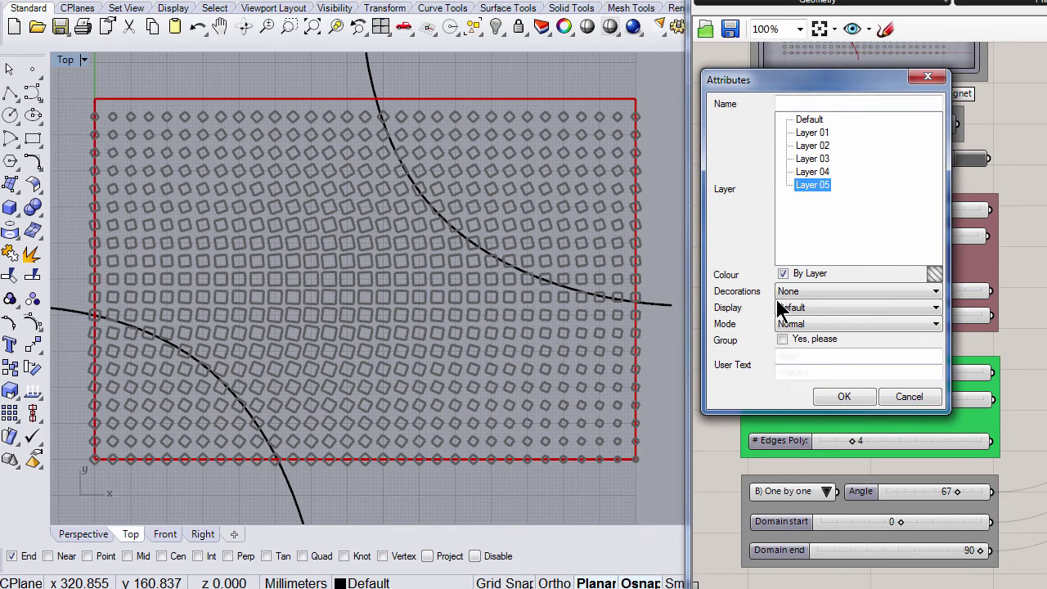
{"action": "left_click", "coordinate": [783, 339]}
{"action": "left_click", "coordinate": [844, 397]}
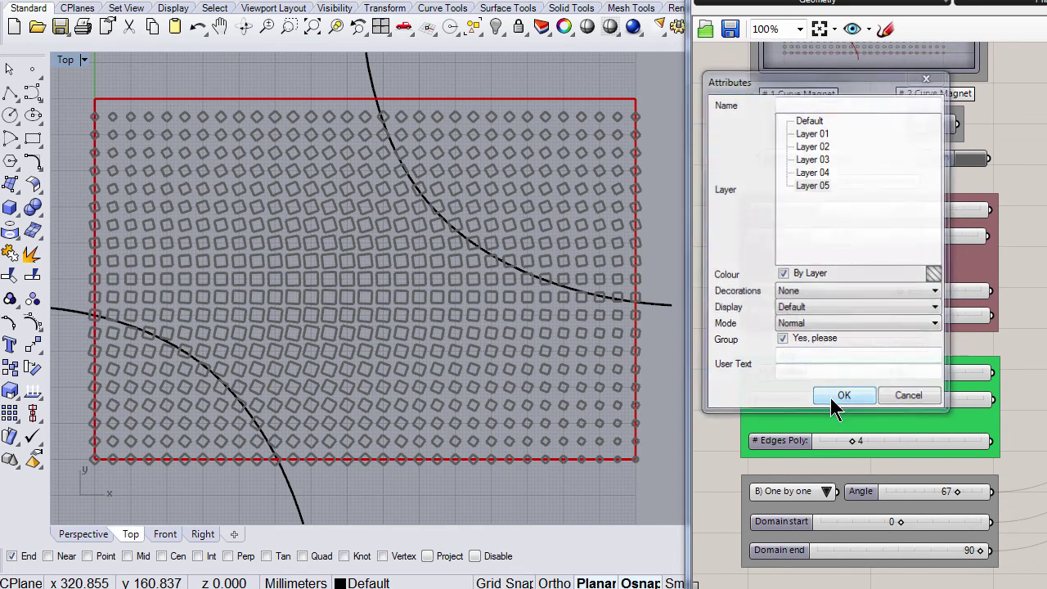
Move the baked squares up with the gumball above the original grid, then zoom back in.
{"action": "scroll", "coordinate": [362, 370], "scroll_direction": "down", "scroll_amount": 5}
{"action": "scroll", "coordinate": [362, 369], "scroll_direction": "down", "scroll_amount": 2}
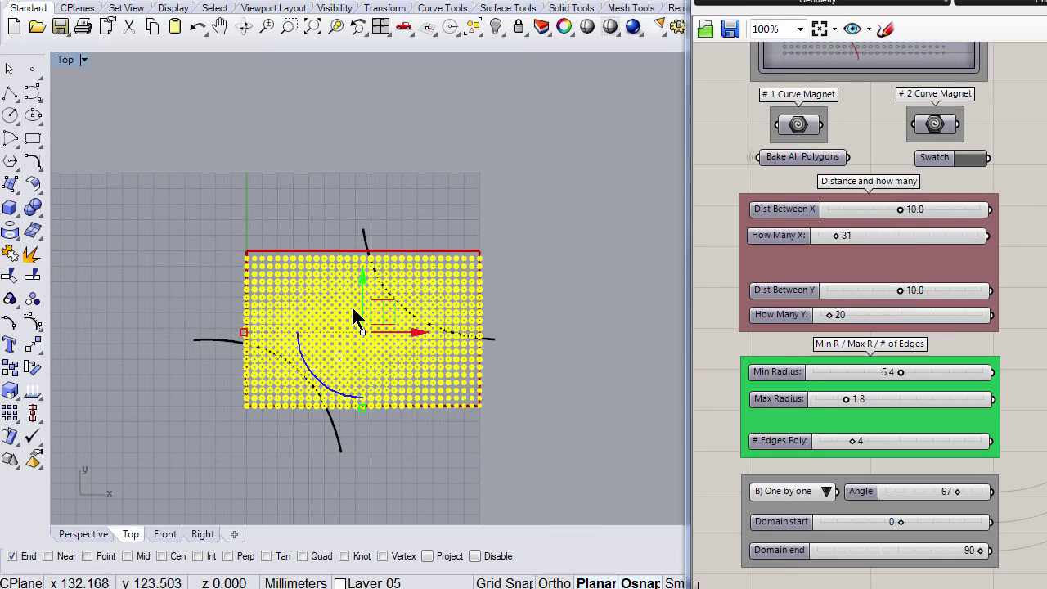
{"action": "left_click_drag", "start_coordinate": [361, 278], "coordinate": [368, 117]}
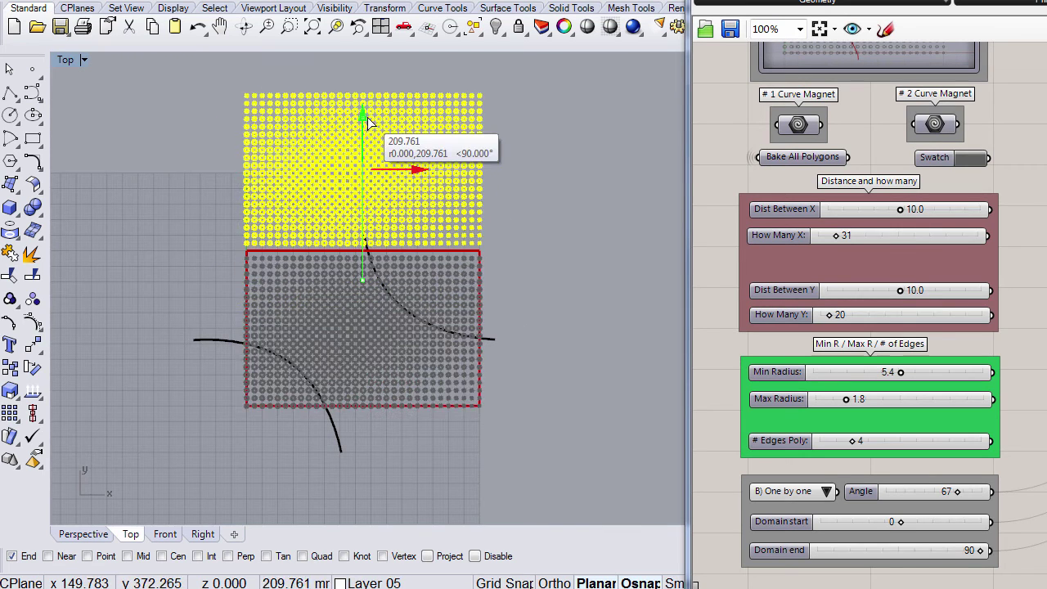
{"action": "left_click", "coordinate": [524, 215]}
{"action": "scroll", "coordinate": [390, 344], "scroll_direction": "up", "scroll_amount": 2}
{"action": "scroll", "coordinate": [358, 315], "scroll_direction": "up", "scroll_amount": 2}
{"action": "scroll", "coordinate": [352, 305], "scroll_direction": "up", "scroll_amount": 2}
{"action": "scroll", "coordinate": [351, 305], "scroll_direction": "up", "scroll_amount": 1}
{"action": "scroll", "coordinate": [352, 305], "scroll_direction": "up", "scroll_amount": 1}
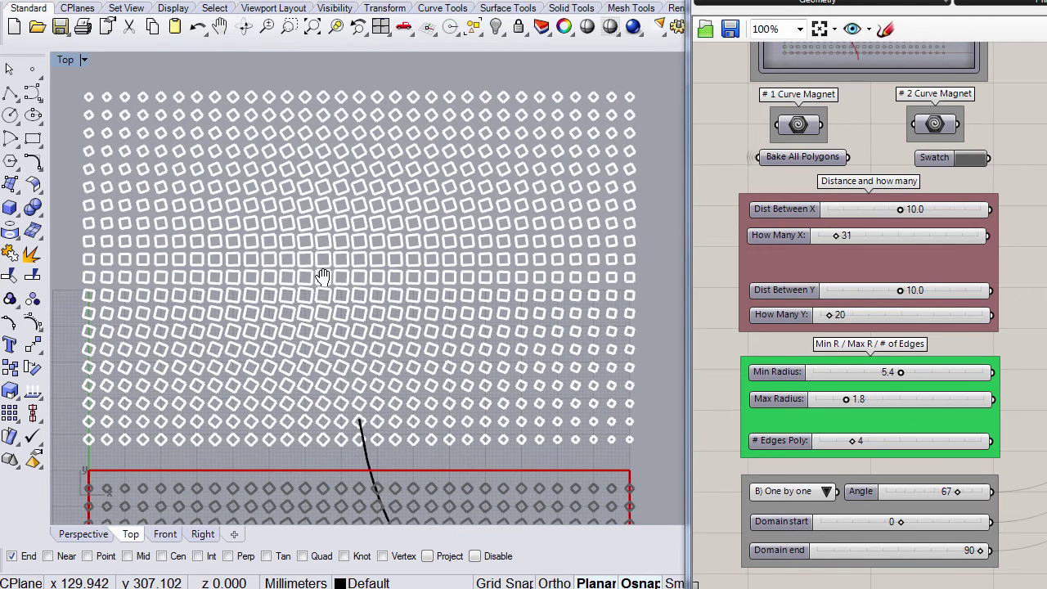